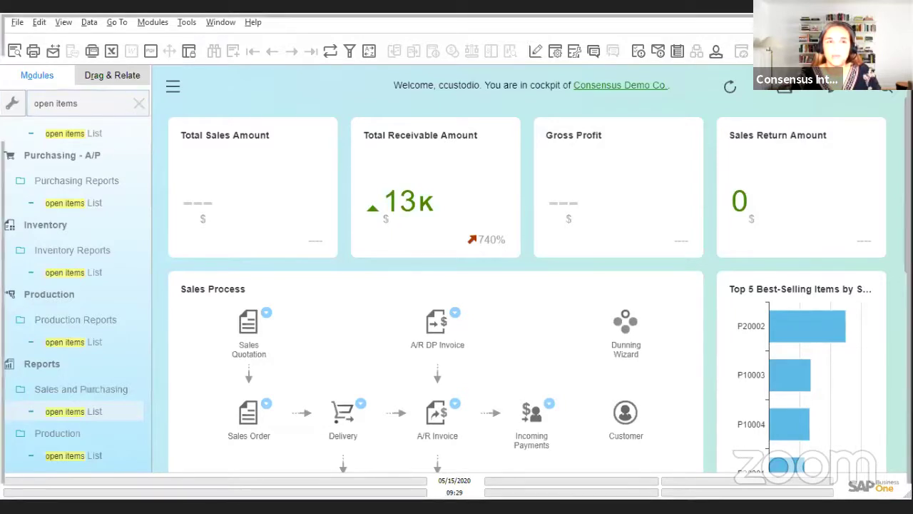
# Clear the 'open items' text from the Look Up Menus search box
pyautogui.click(139, 104)
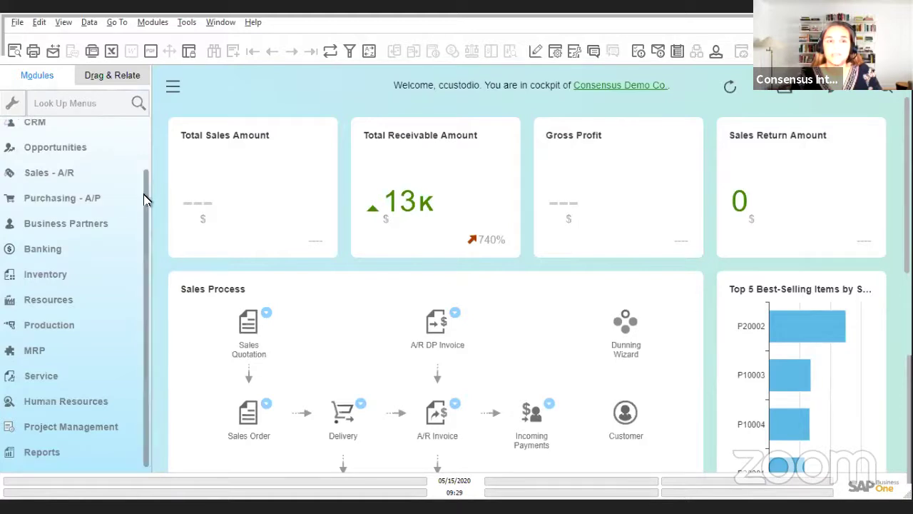
pyautogui.moveTo(146, 178); pyautogui.dragTo(147, 112)
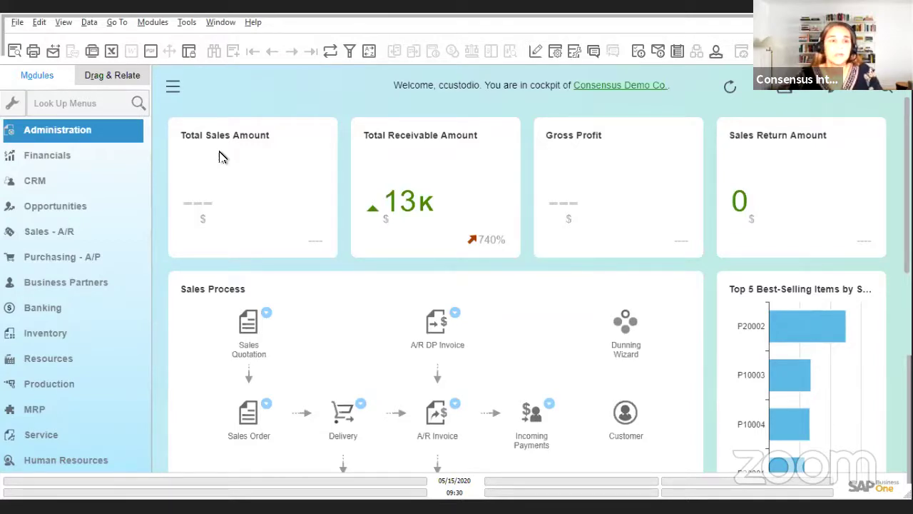
# Browse the menu module list down to the Reports module
pyautogui.click(111, 102)
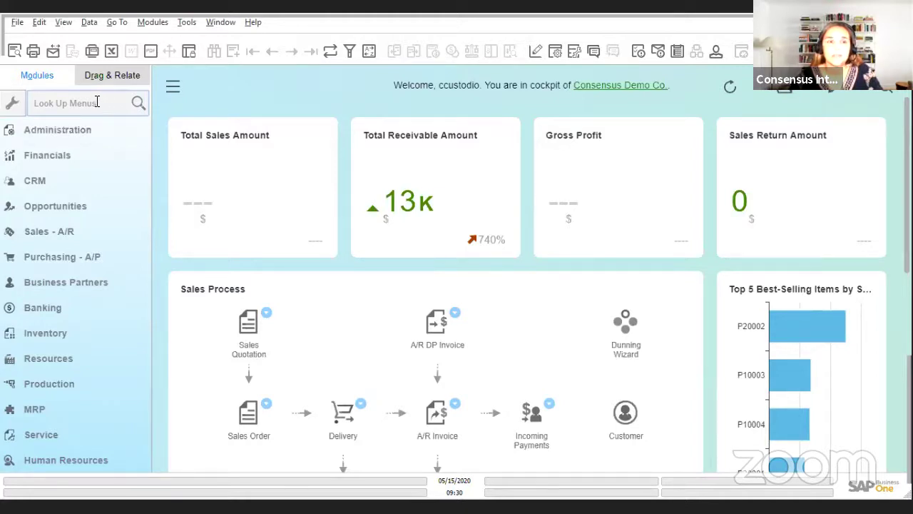
pyautogui.scroll(-2, 99, 214)
pyautogui.scroll(2, 115, 371)
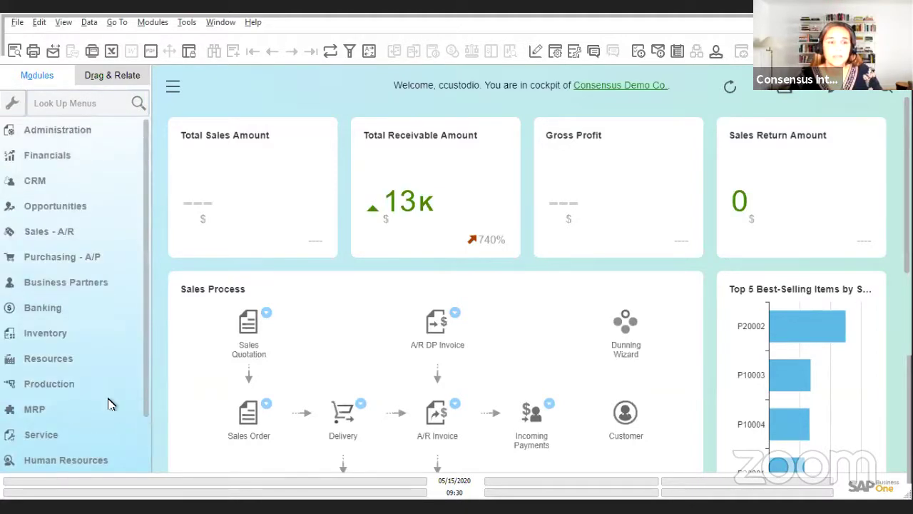
pyautogui.click(112, 392)
pyautogui.scroll(-2, 114, 393)
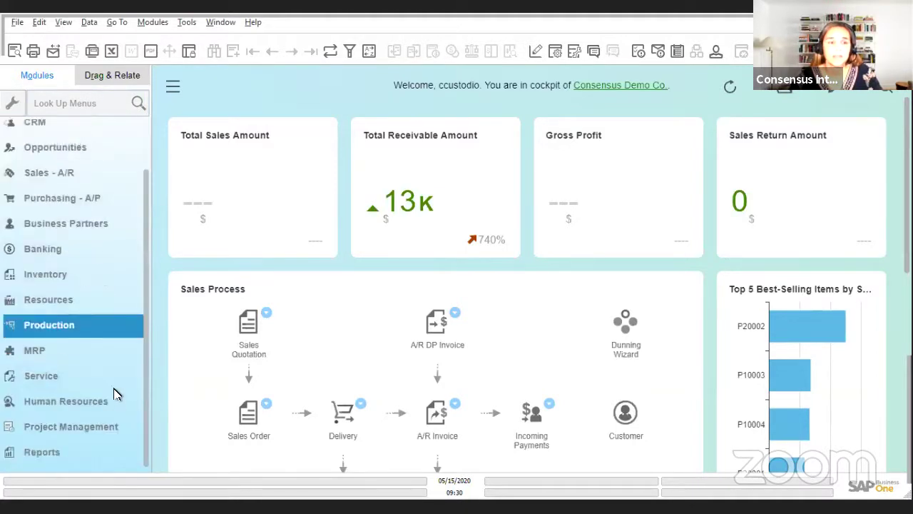
pyautogui.click(64, 461)
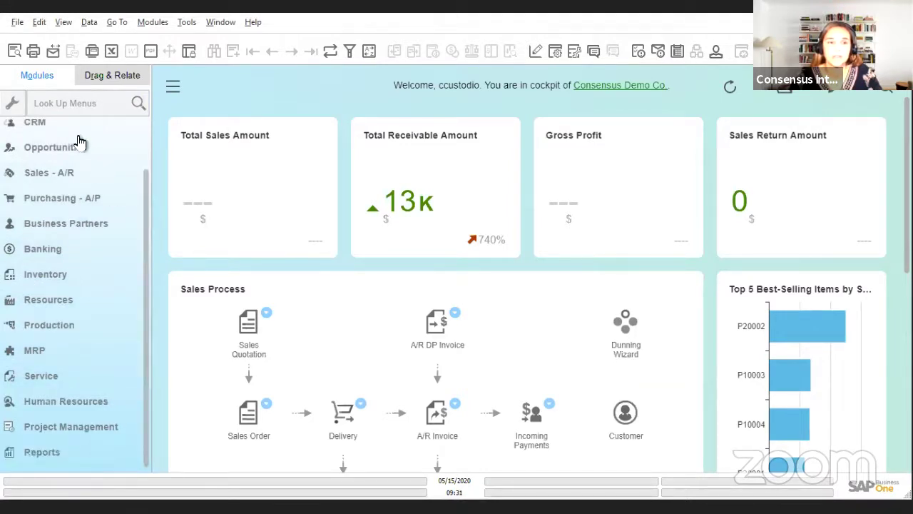
# Search the menus for 'open items' and select Reports > Sales and Purchasing > Open Items List
pyautogui.click(69, 102)
pyautogui.write('o')
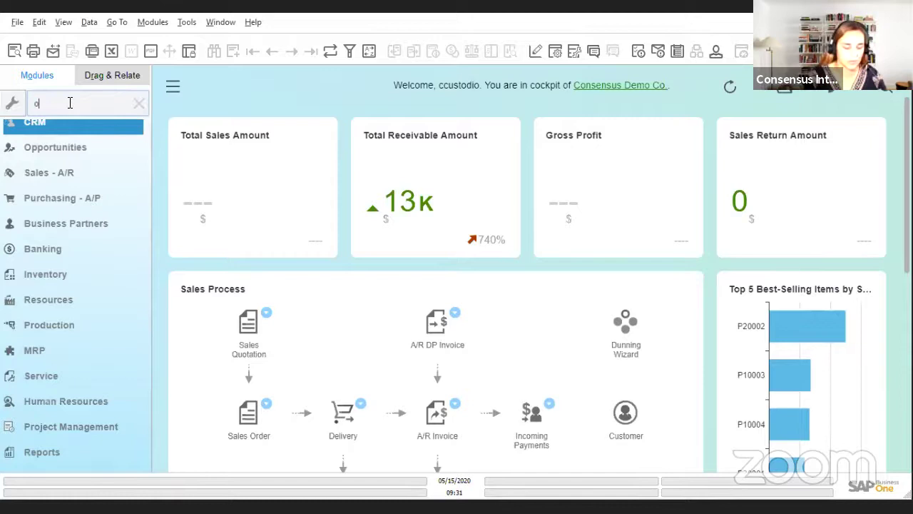
pyautogui.write('pen items')
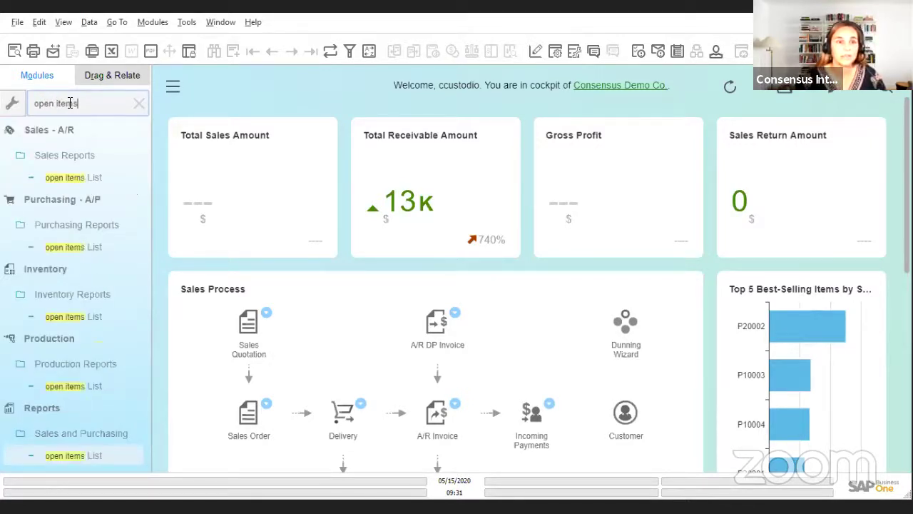
pyautogui.click(80, 457)
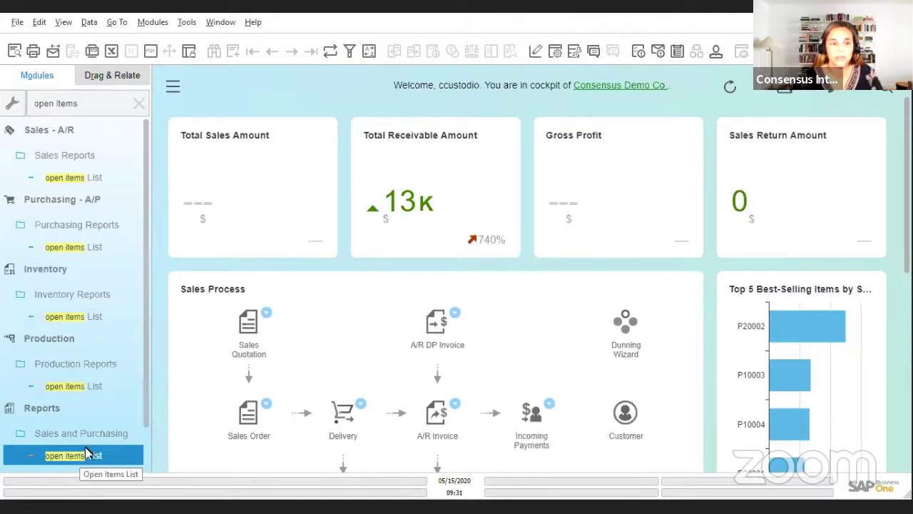
pyautogui.click(75, 435)
pyautogui.click(69, 456)
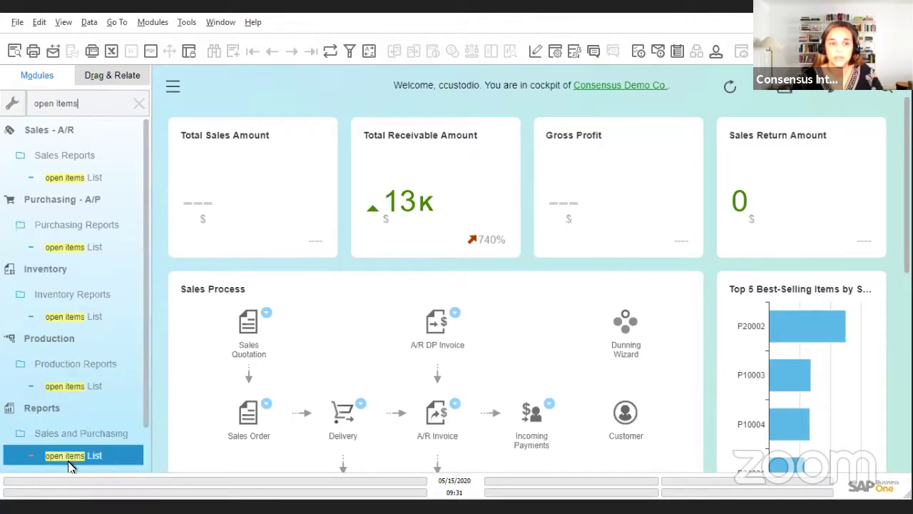
# Open the Open Items List report and maximize its window
pyautogui.doubleClick(71, 461)
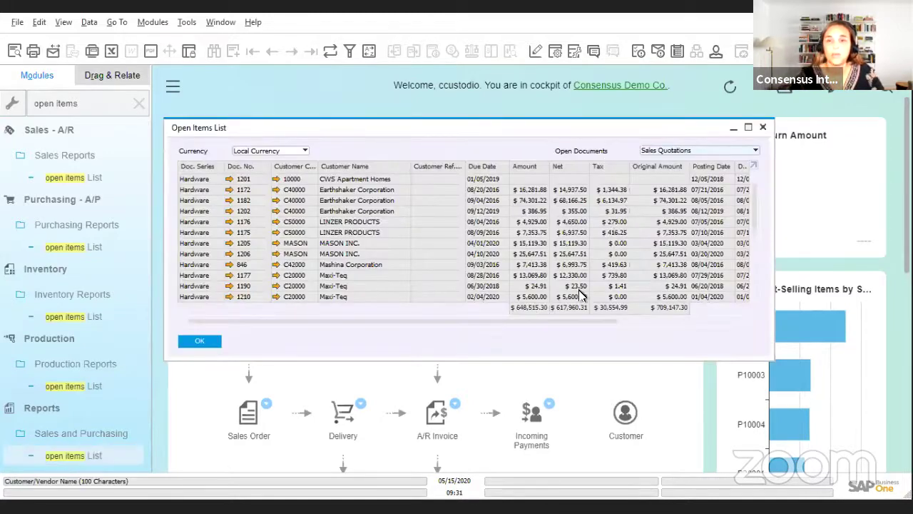
pyautogui.doubleClick(605, 126)
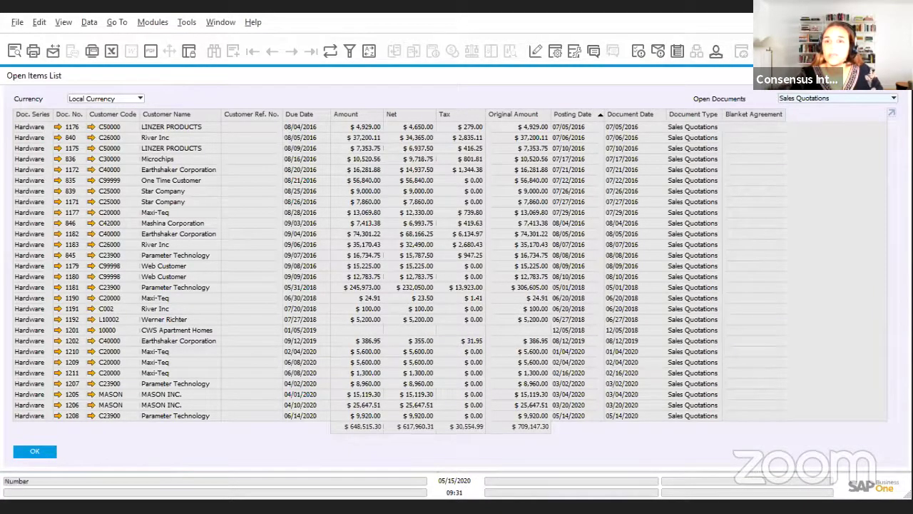
pyautogui.click(892, 99)
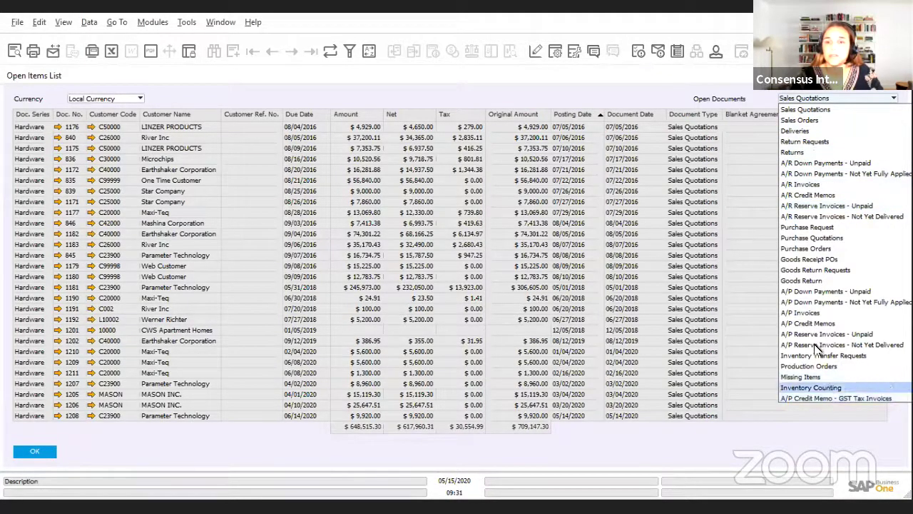
pyautogui.click(816, 110)
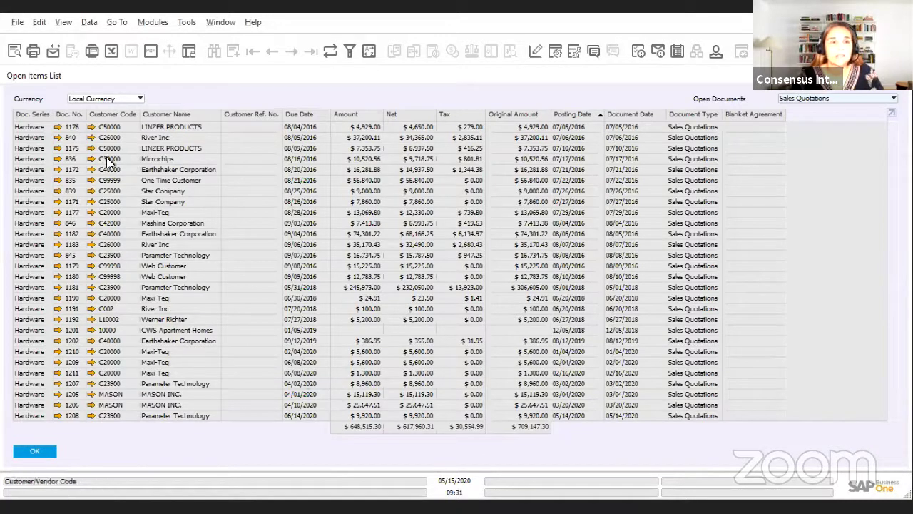
# Select the first three quotation rows, 1176, 840 and 1175, in the Open Items List
pyautogui.click(32, 128)
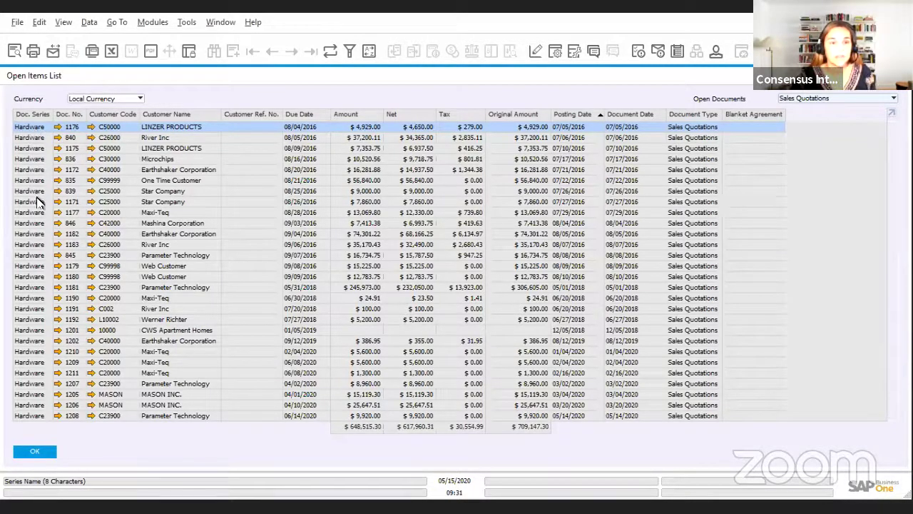
pyautogui.keyDown('shift'); pyautogui.click(30, 257); pyautogui.keyUp('shift')
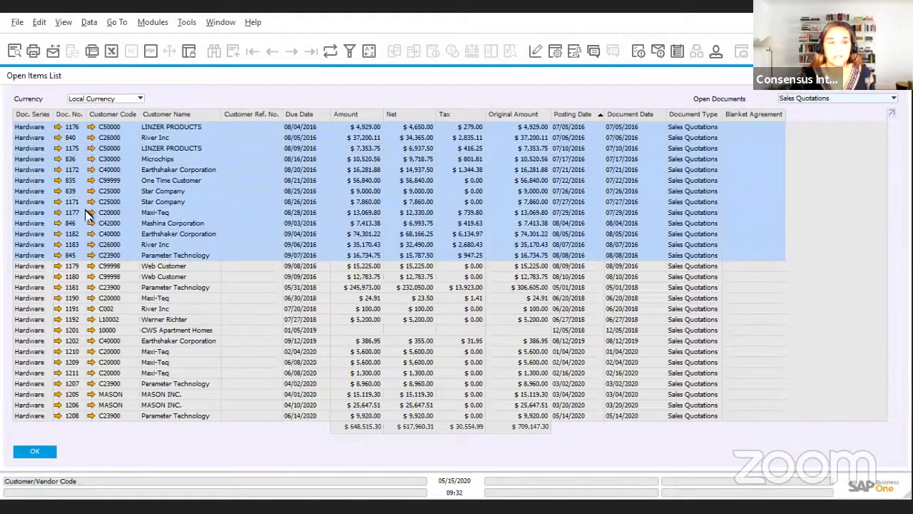
pyautogui.click(31, 128)
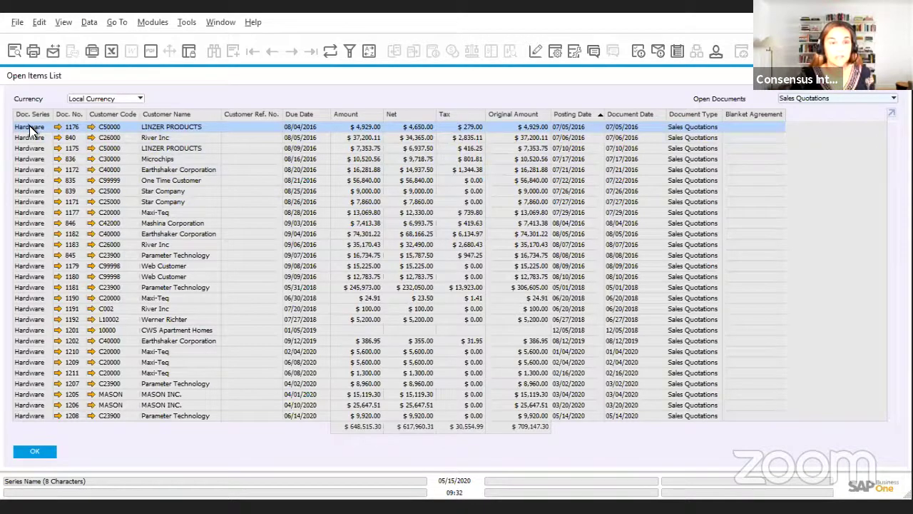
pyautogui.keyDown('ctrl'); pyautogui.click(32, 149); pyautogui.keyUp('ctrl')
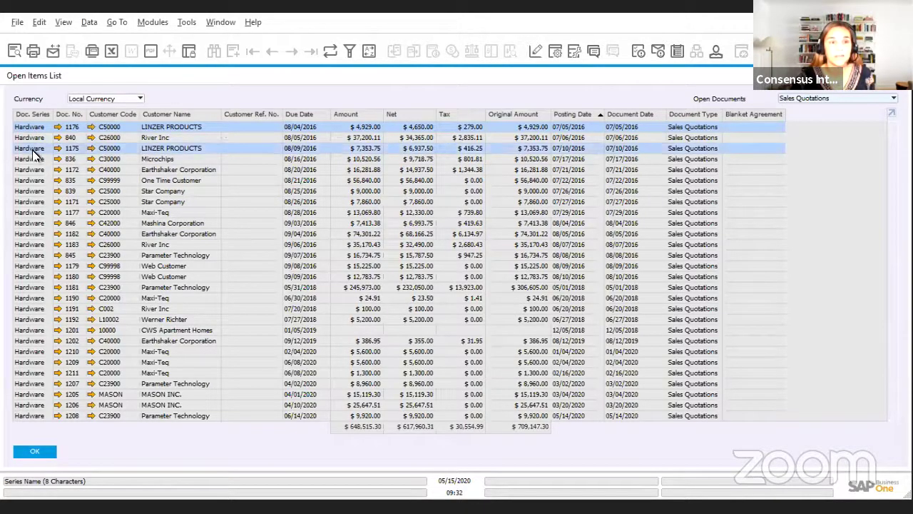
pyautogui.keyDown('ctrl'); pyautogui.click(31, 159); pyautogui.keyUp('ctrl')
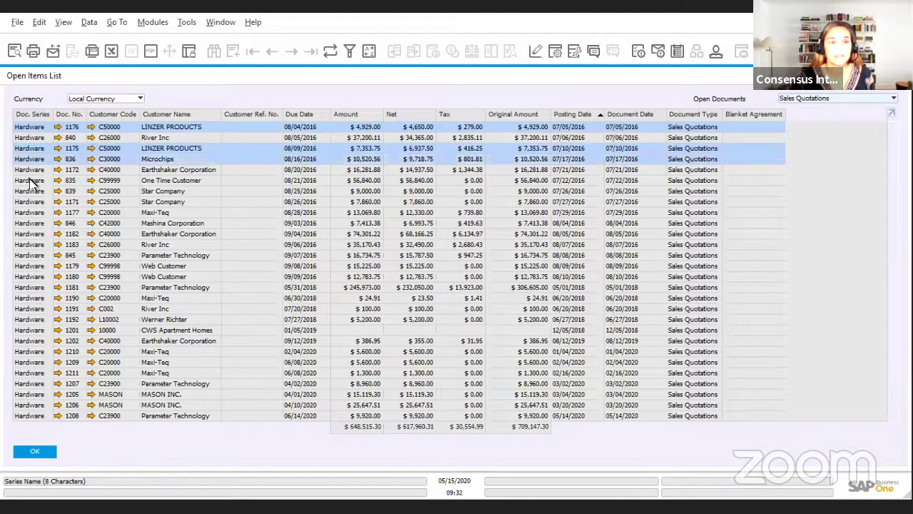
pyautogui.keyDown('ctrl'); pyautogui.click(32, 170); pyautogui.keyUp('ctrl')
pyautogui.keyDown('ctrl'); pyautogui.click(33, 234); pyautogui.keyUp('ctrl')
pyautogui.keyDown('ctrl'); pyautogui.click(33, 245); pyautogui.keyUp('ctrl')
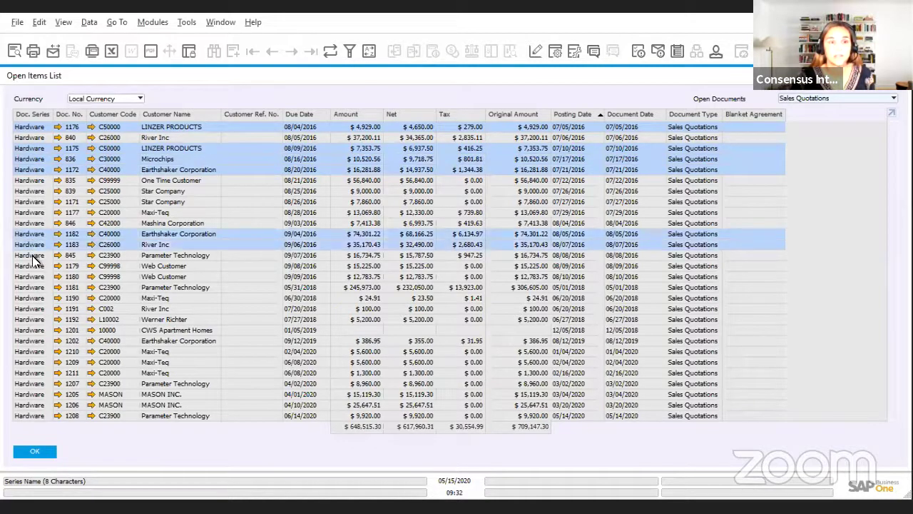
pyautogui.keyDown('ctrl'); pyautogui.click(33, 256); pyautogui.keyUp('ctrl')
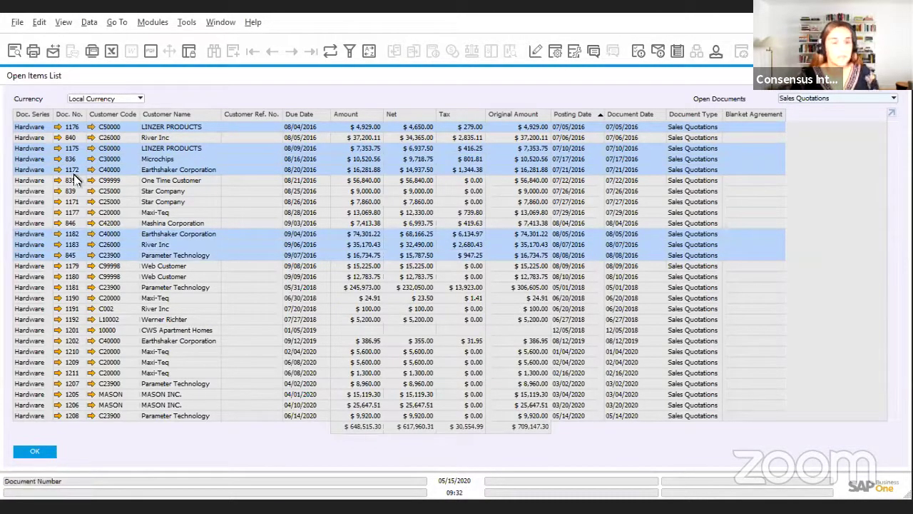
pyautogui.click(37, 126)
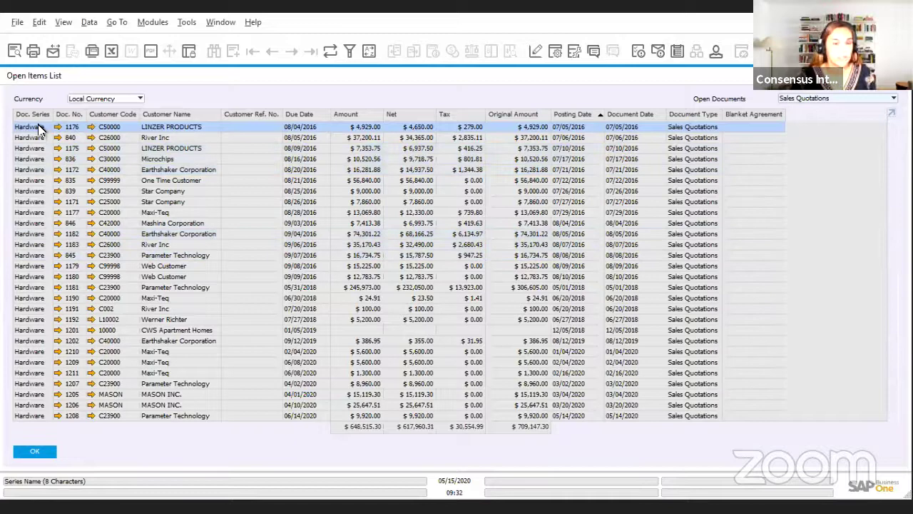
pyautogui.keyDown('shift'); pyautogui.click(36, 148); pyautogui.keyUp('shift')
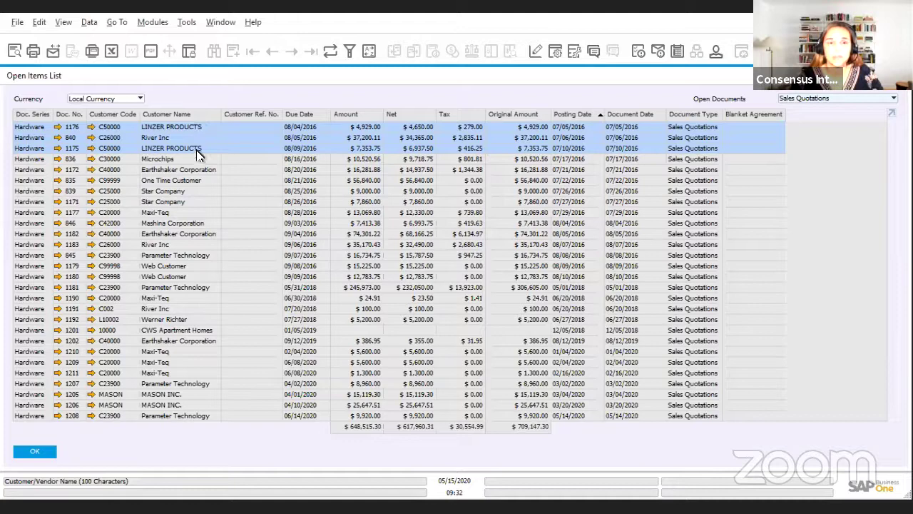
# Close quotations 1176, 840 and 1175, confirm with Yes, then switch to the Consensus webinars page
pyautogui.rightClick(248, 97)
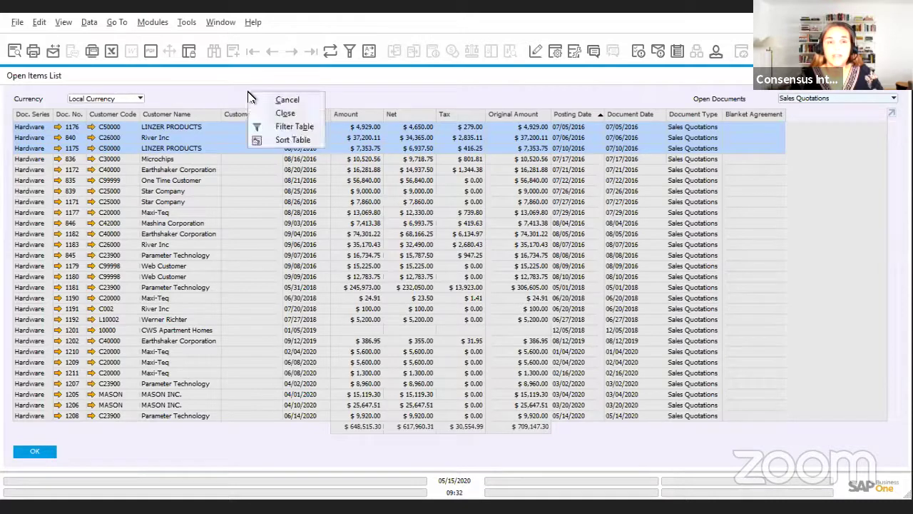
pyautogui.click(284, 114)
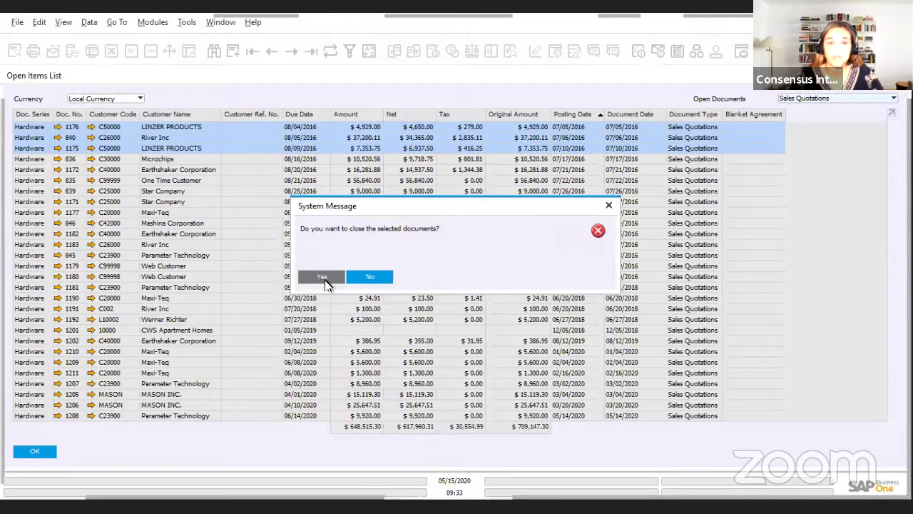
pyautogui.click(324, 277)
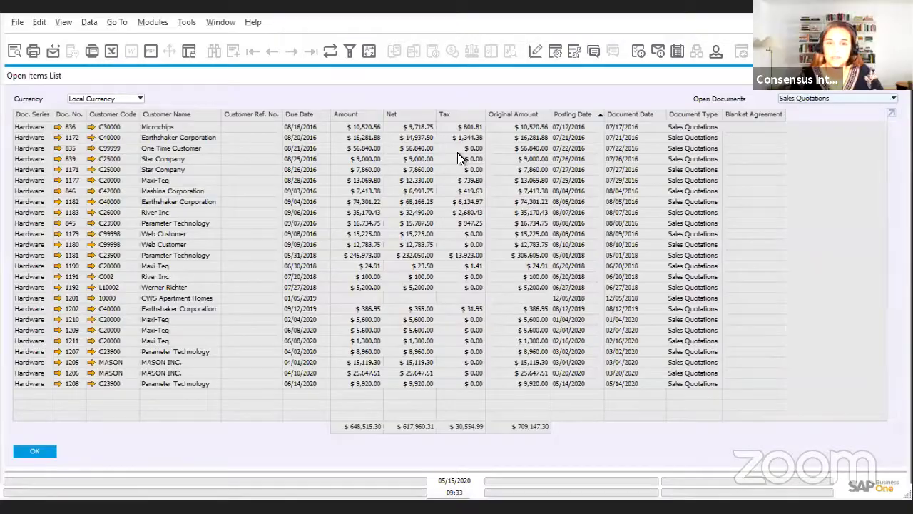
pyautogui.hotkey('alt', 'Tab')
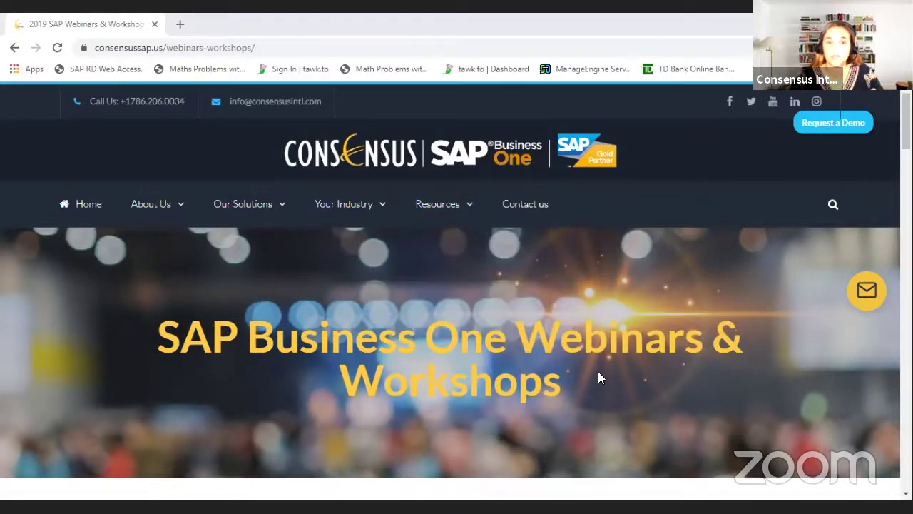
pyautogui.scroll(-4, 598, 371)
pyautogui.scroll(-2, 489, 214)
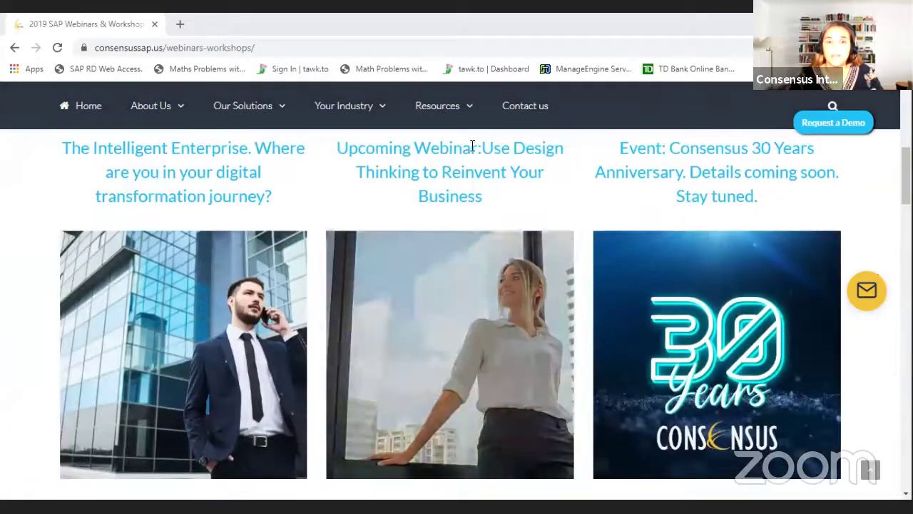